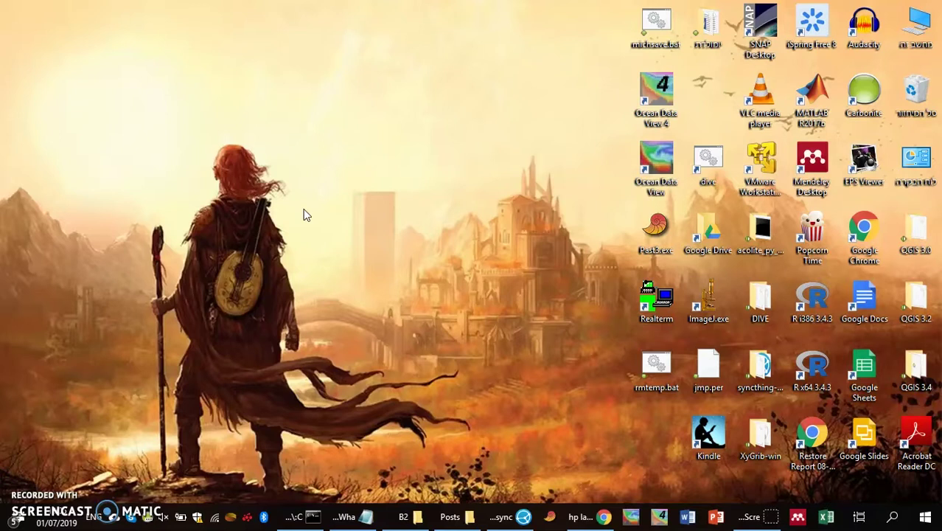
# - In Ocean Data View, import the five OC19 B2 Sea-Bird files ending in CnvAln_1mBin.cnv into a new collection with the proposed name
pyautogui.click(628, 517)
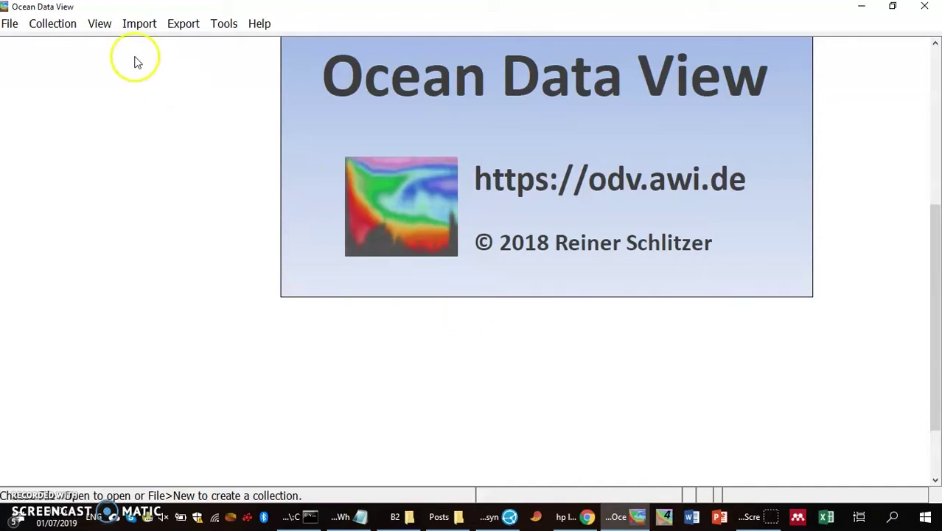
pyautogui.click(135, 27)
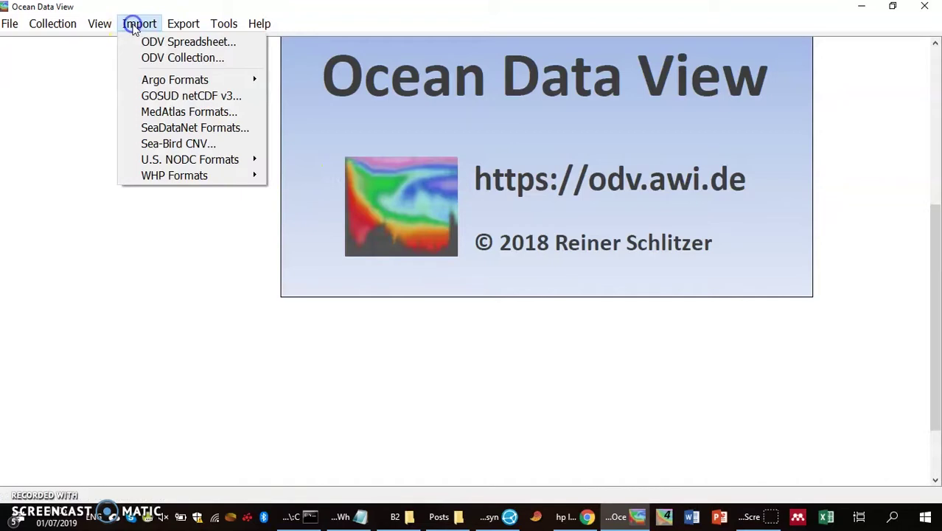
pyautogui.click(169, 130)
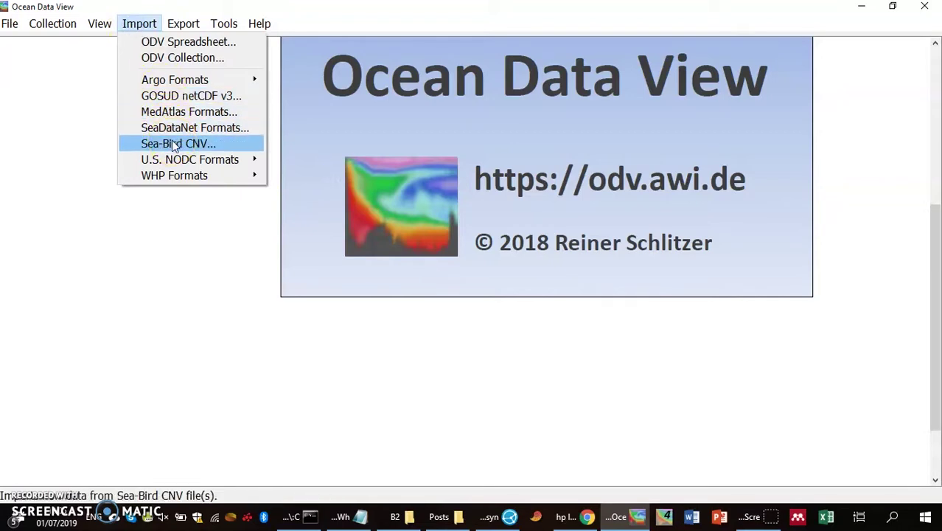
pyautogui.click(175, 145)
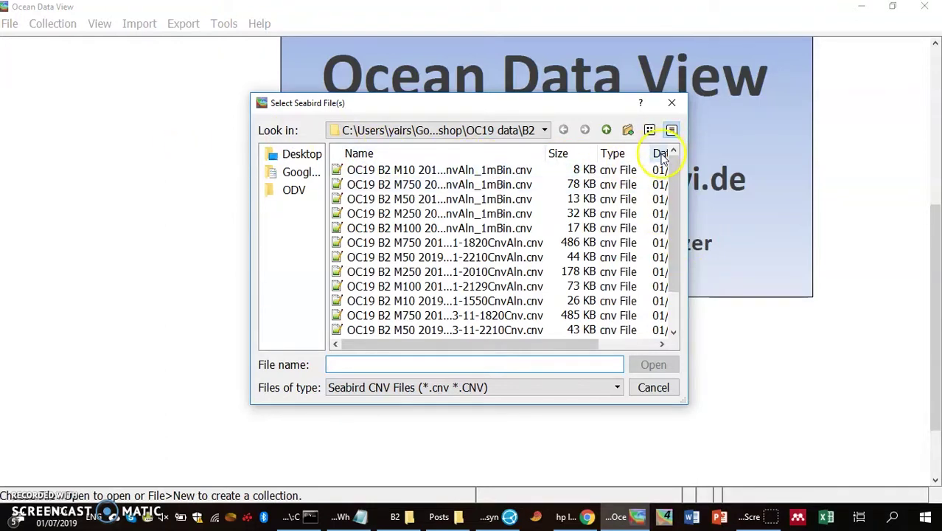
pyautogui.click(531, 174)
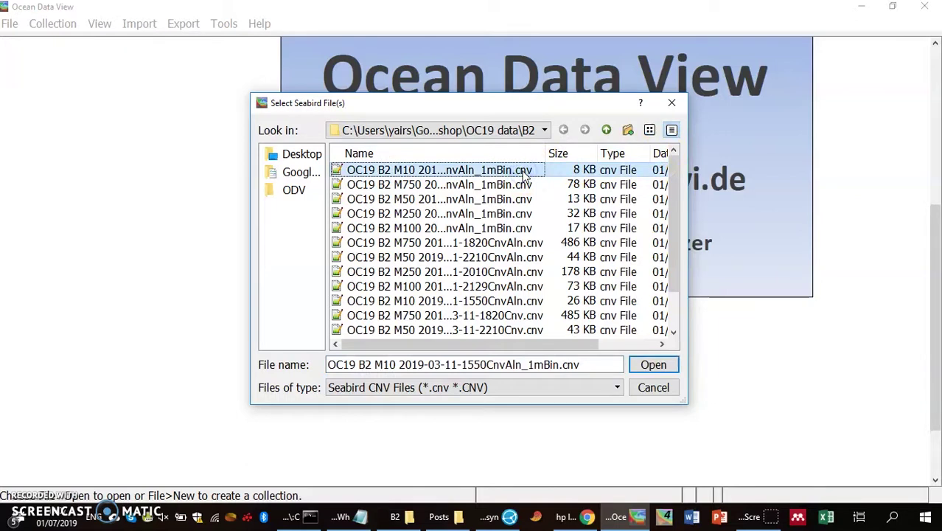
pyautogui.hotkey('shift', 'Down')
pyautogui.hotkey('shift', 'Down')
pyautogui.hotkey('shift', 'Down')
pyautogui.hotkey('shift', 'Down')
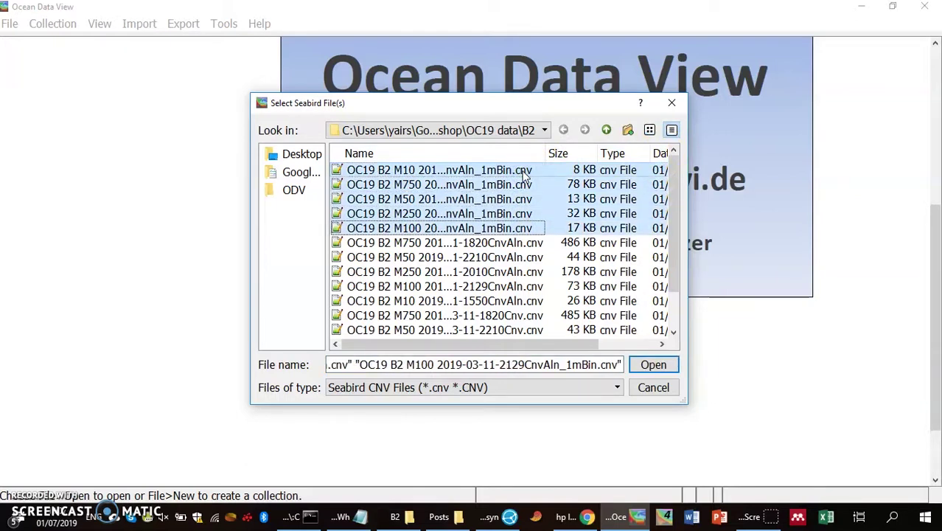
pyautogui.click(646, 364)
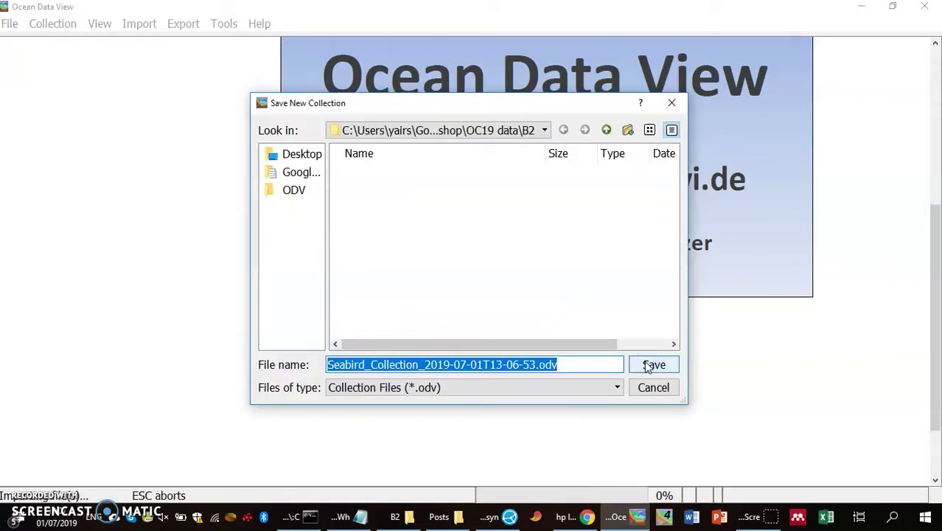
pyautogui.click(647, 364)
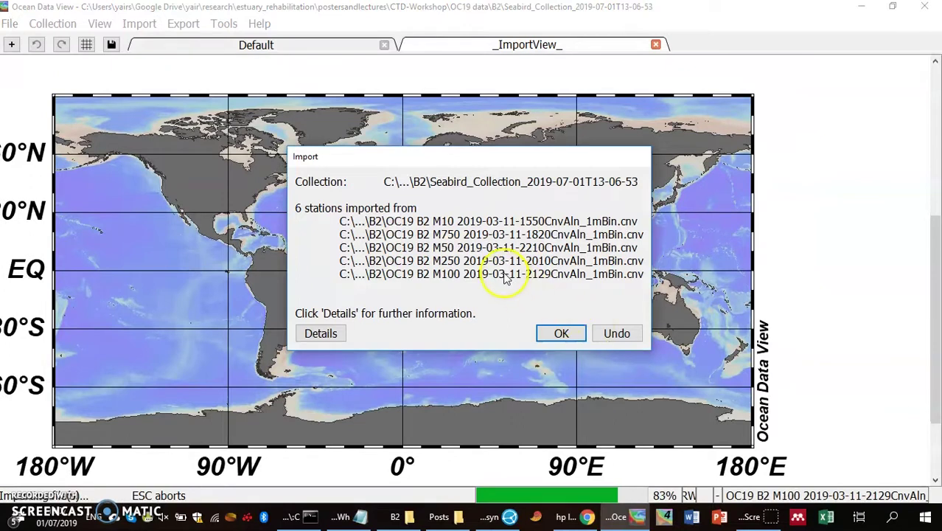
pyautogui.click(570, 335)
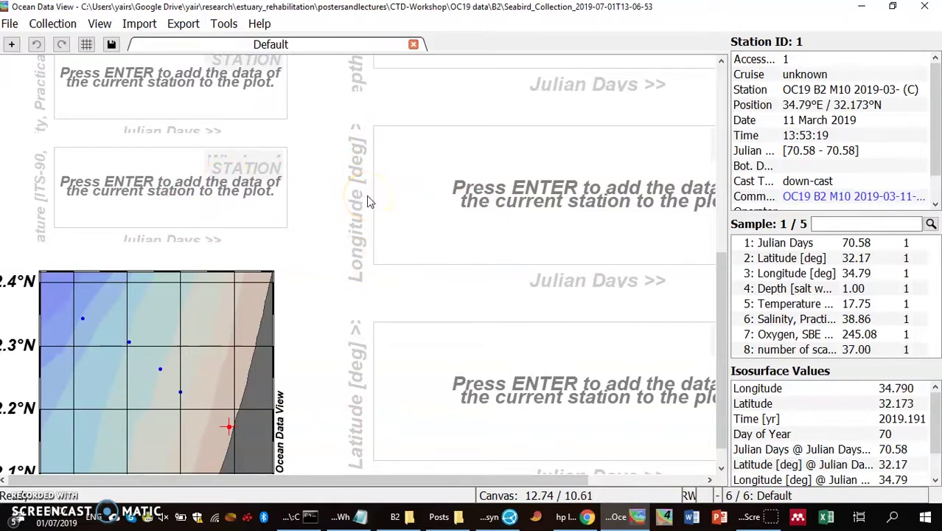
# - Load the saved view t_s_O_validation.xview from the B2 folder
pyautogui.click(94, 24)
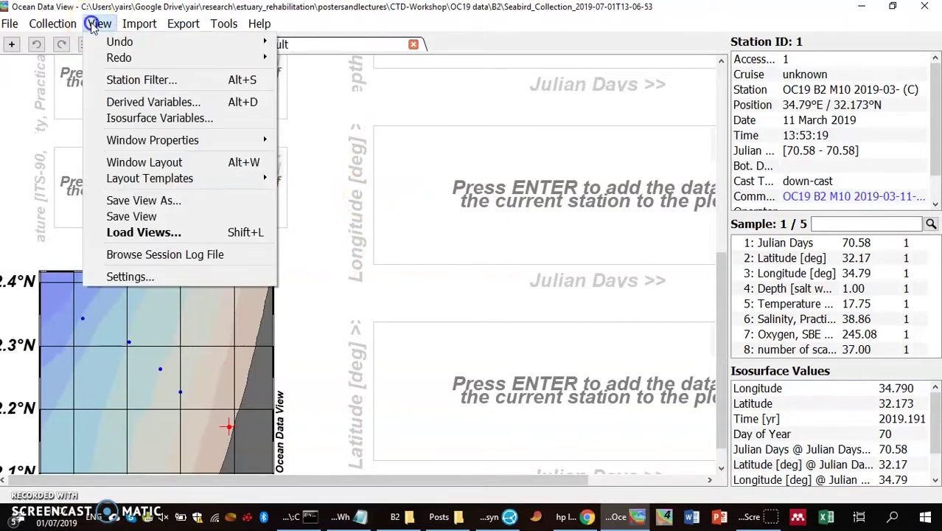
pyautogui.click(152, 233)
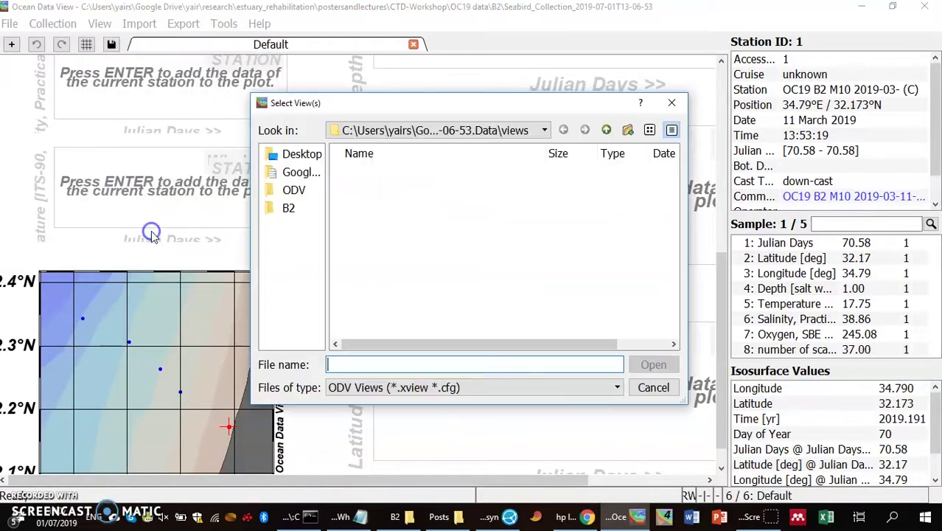
pyautogui.click(610, 131)
pyautogui.click(609, 130)
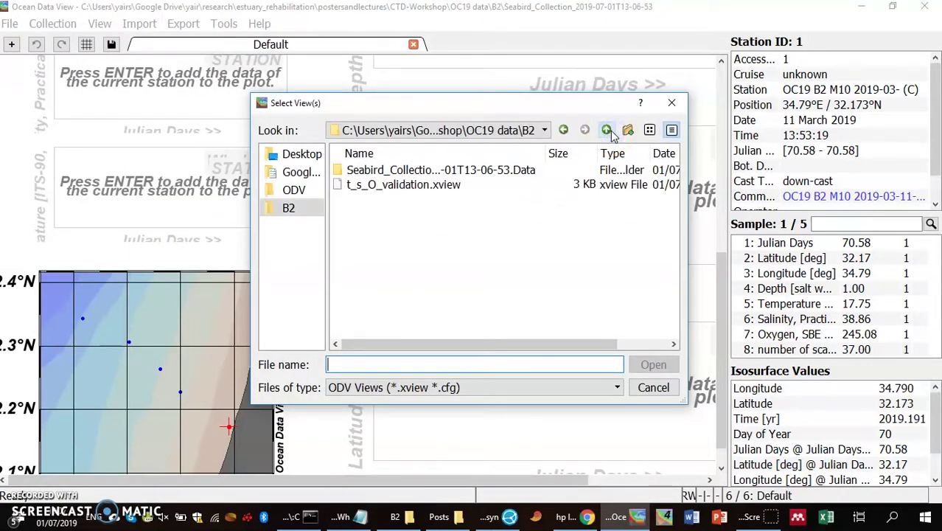
pyautogui.click(428, 188)
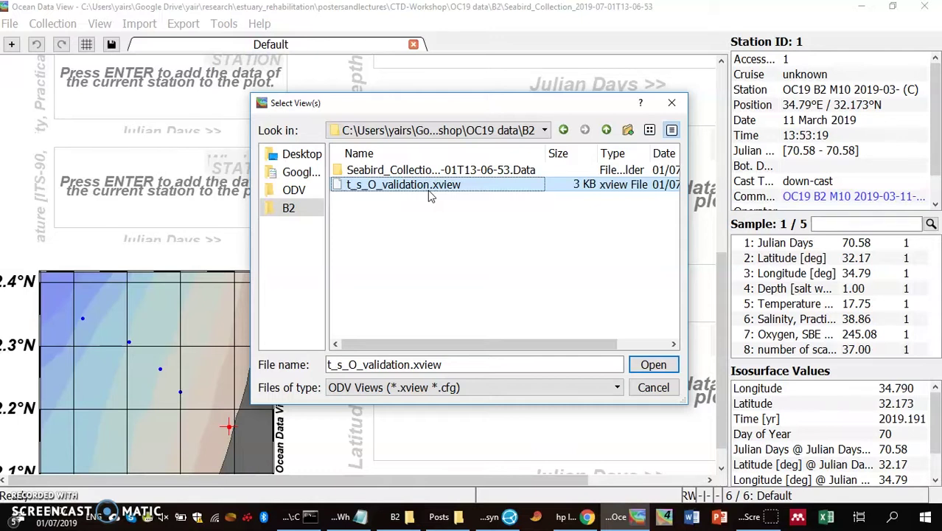
pyautogui.click(640, 365)
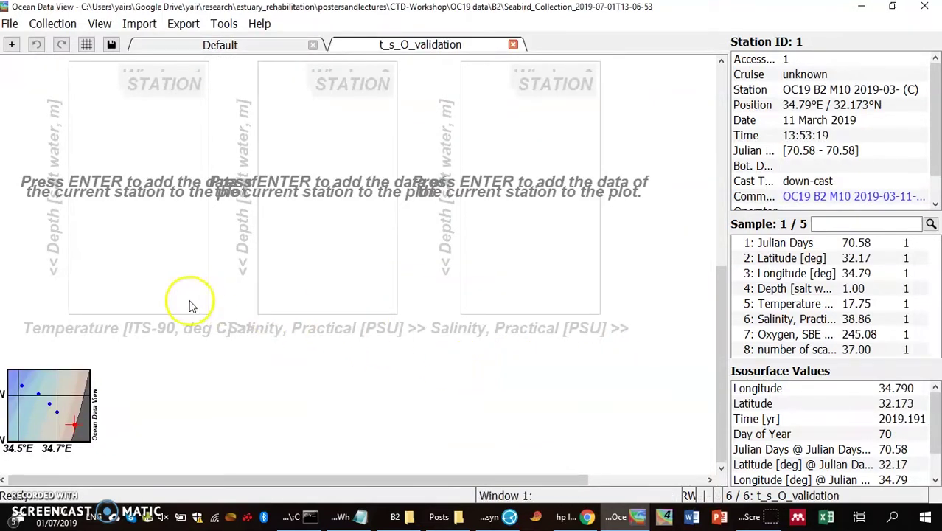
pyautogui.rightClick(225, 371)
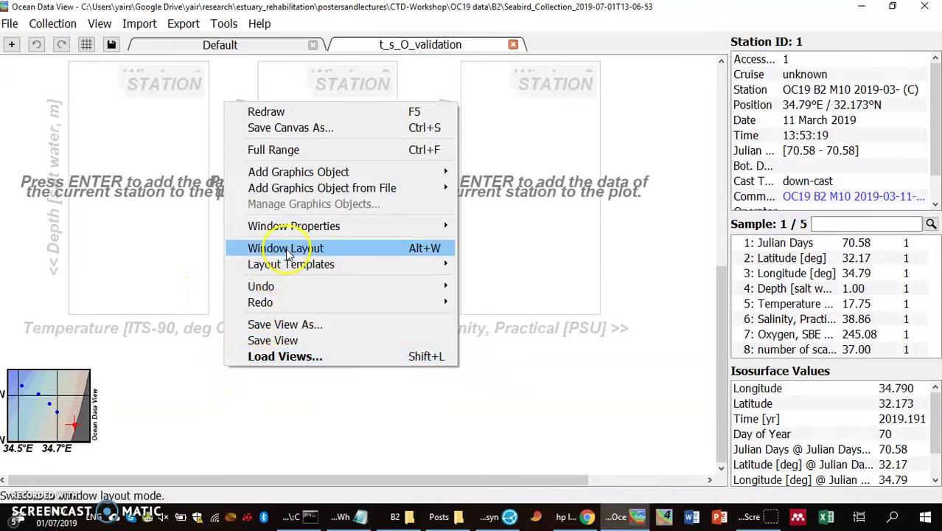
pyautogui.moveTo(287, 231)
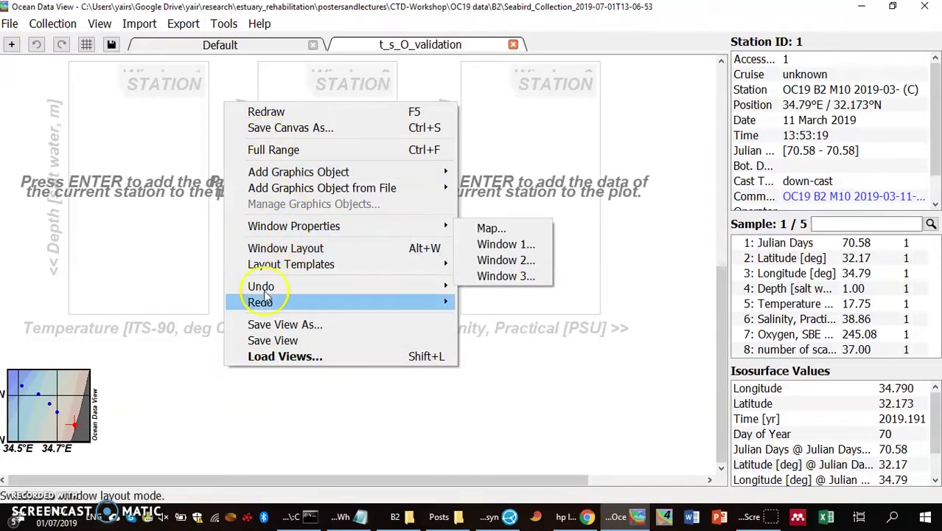
pyautogui.click(210, 387)
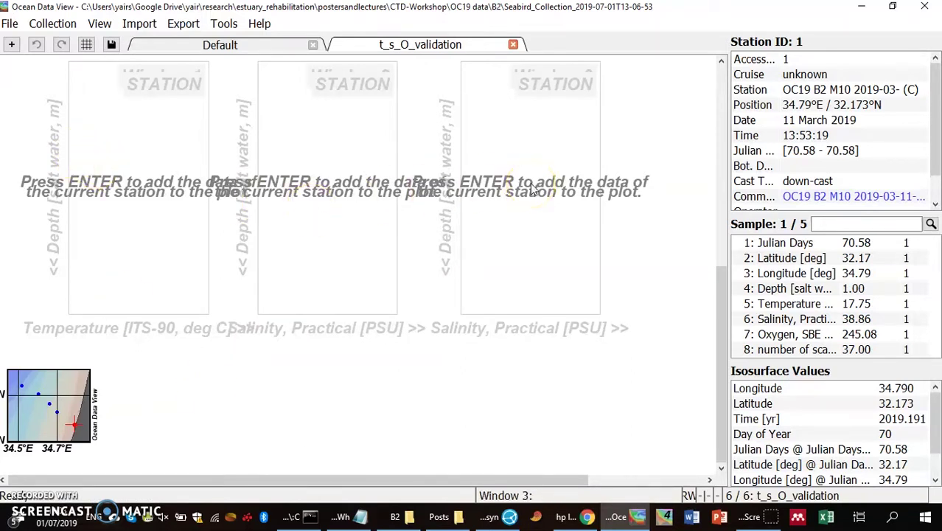
# - Add the current M10 station's data to the plots and set the third plot's X-axis variable to Oxygen, SBE 63 [umol/l]
pyautogui.press('Return')
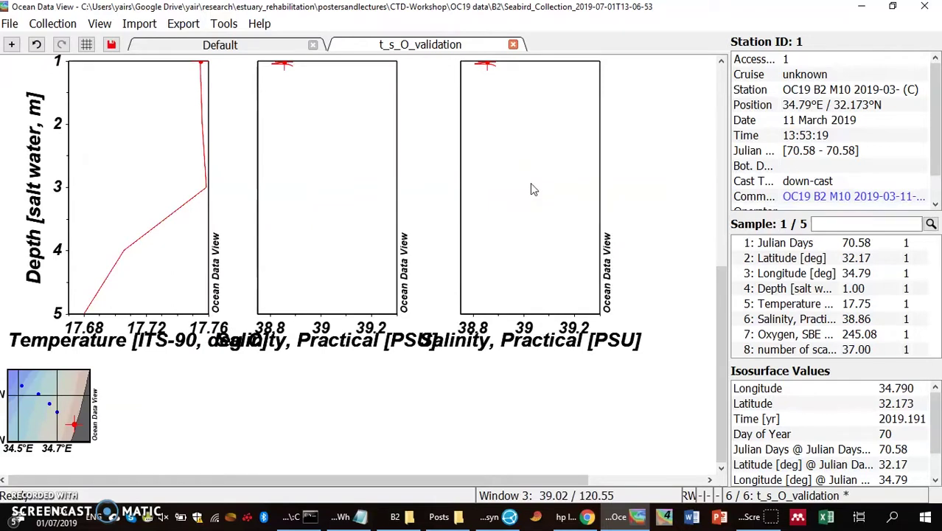
pyautogui.rightClick(531, 185)
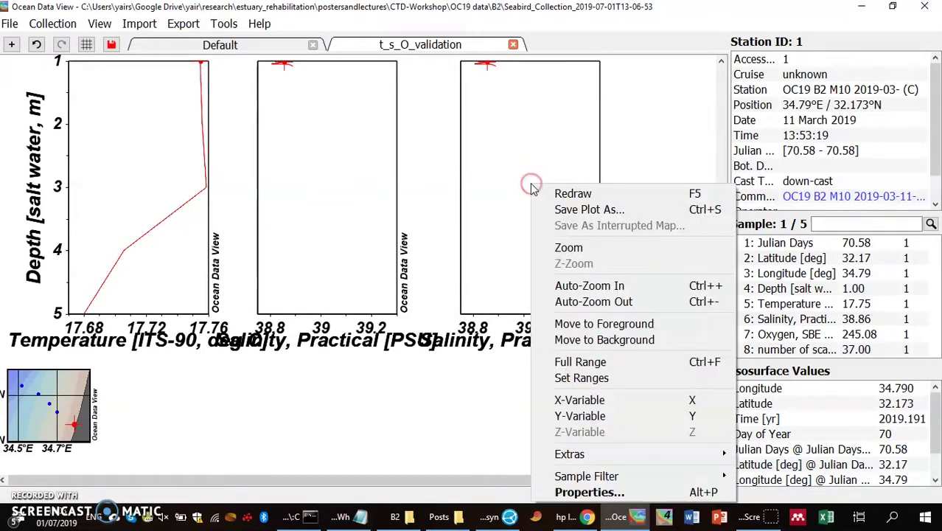
pyautogui.click(582, 402)
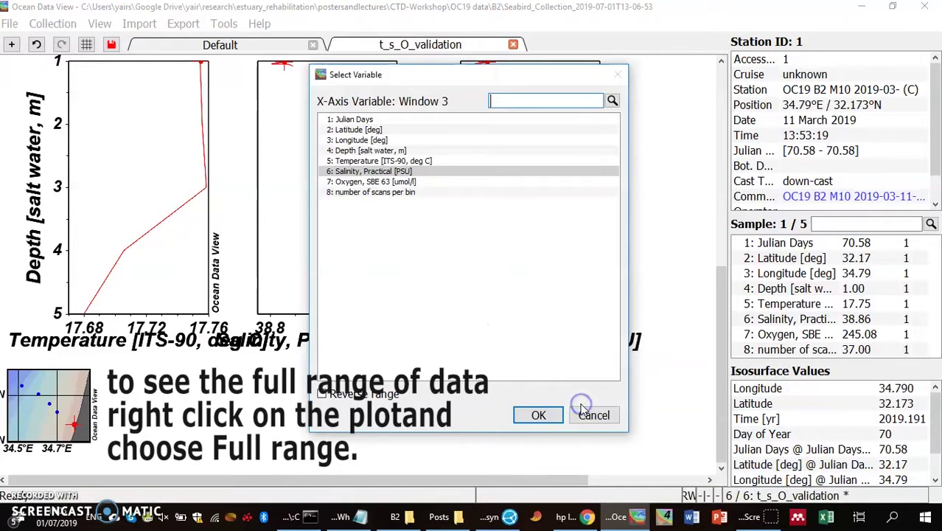
pyautogui.doubleClick(368, 182)
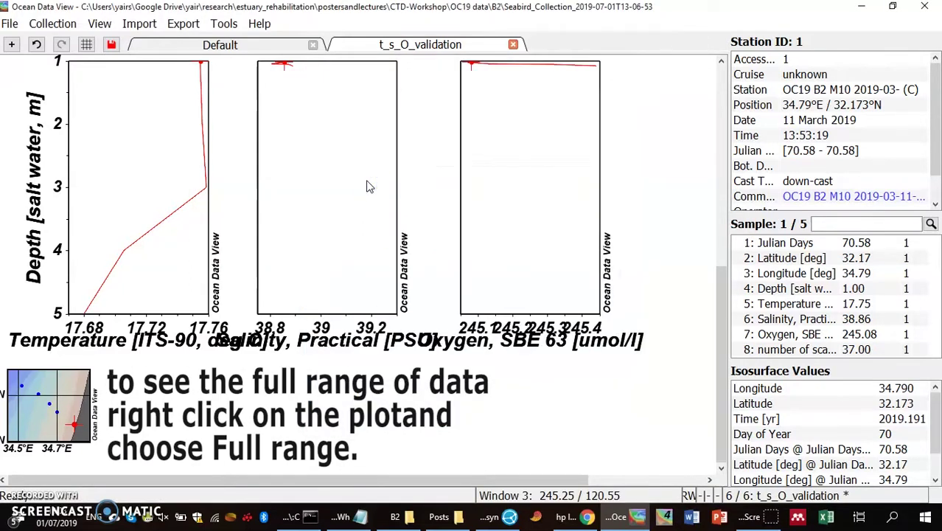
# - Show the full data range in the salinity and oxygen plots
pyautogui.click(352, 445)
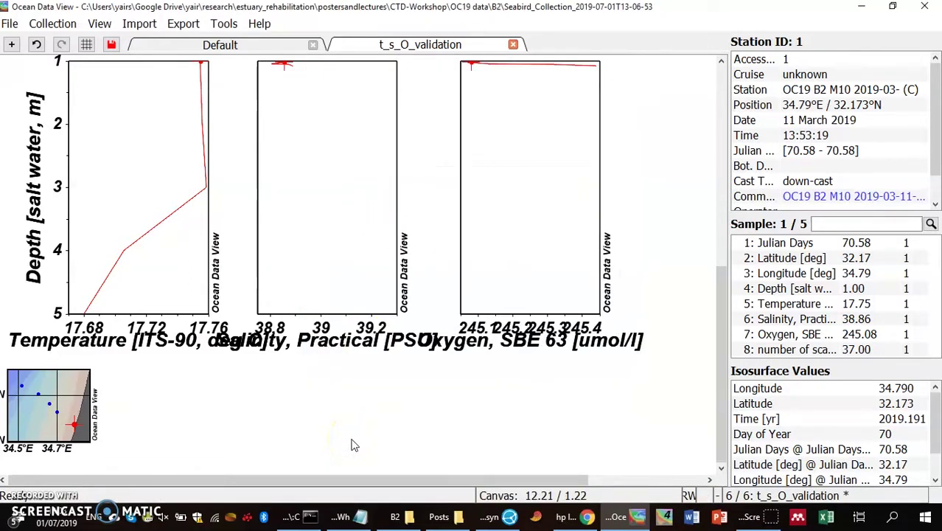
pyautogui.click(74, 434)
pyautogui.click(140, 393)
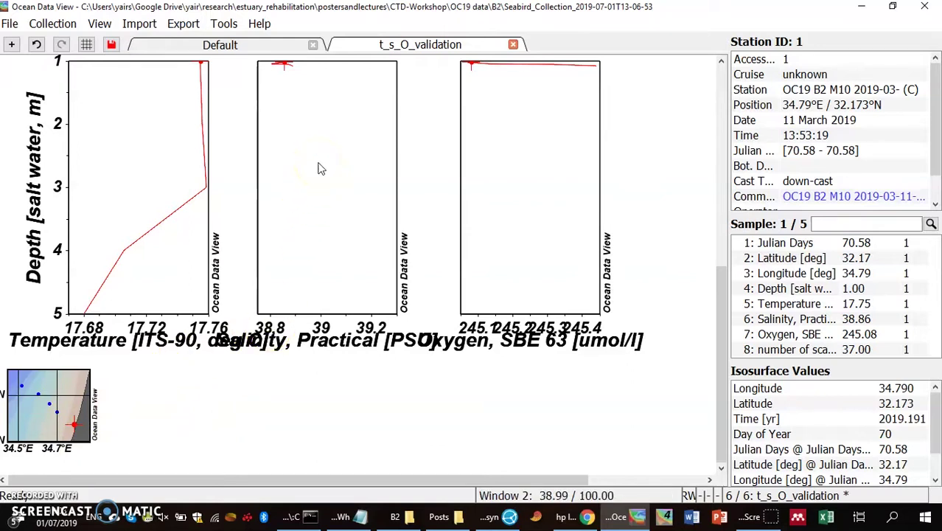
pyautogui.hotkey('ctrl', 'f')
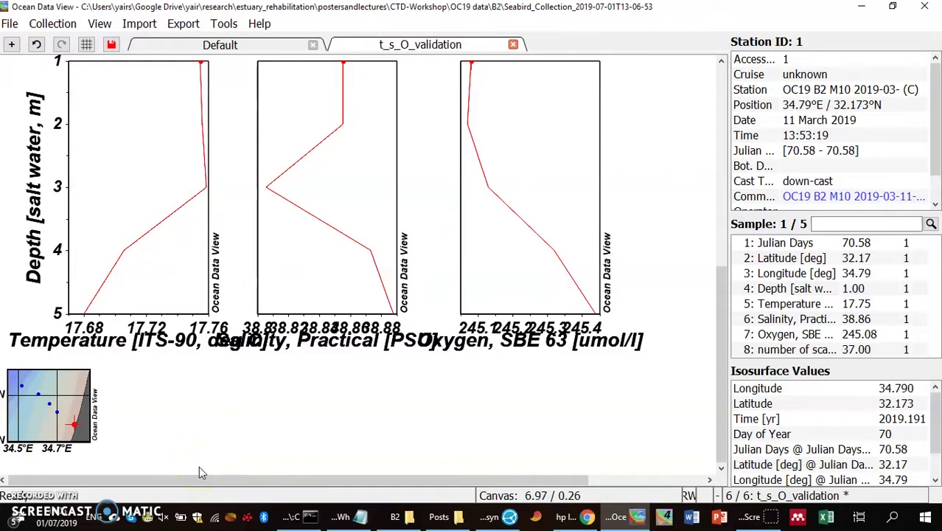
# - Step forward and back through the collection's stations, examining each one's map position and metadata
pyautogui.press('Right')
pyautogui.click(55, 414)
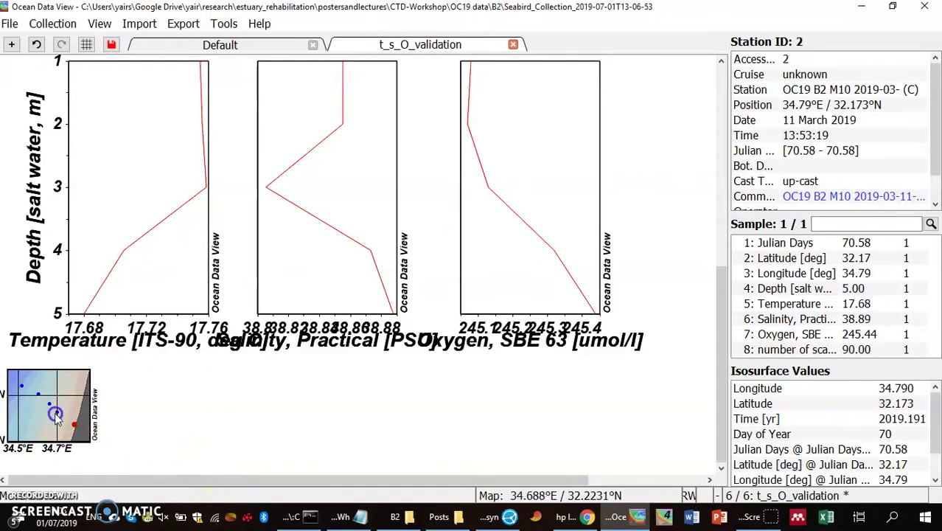
pyautogui.press('Right')
pyautogui.press('Right')
pyautogui.press('Right')
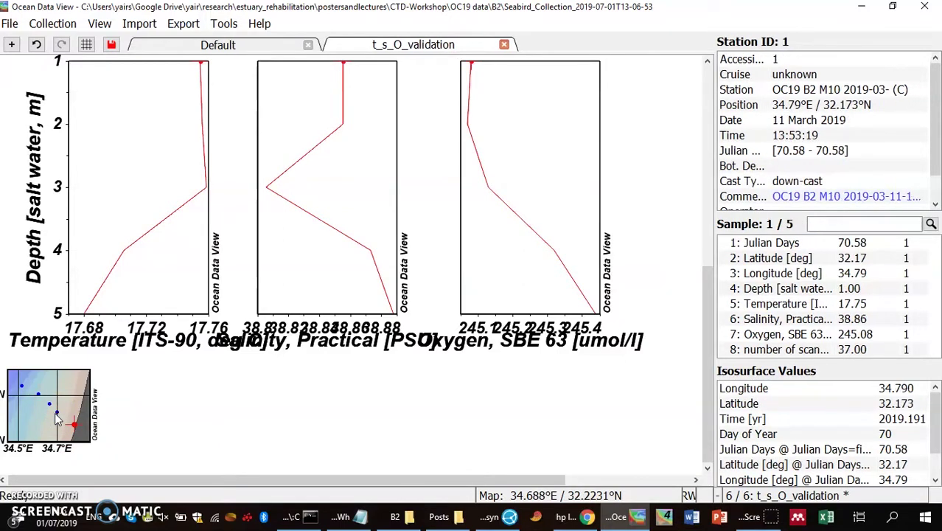
pyautogui.press('Right')
pyautogui.press('Right')
pyautogui.press('Left')
pyautogui.press('Left')
pyautogui.press('Left')
pyautogui.press('Right')
pyautogui.press('Right')
pyautogui.press('Right')
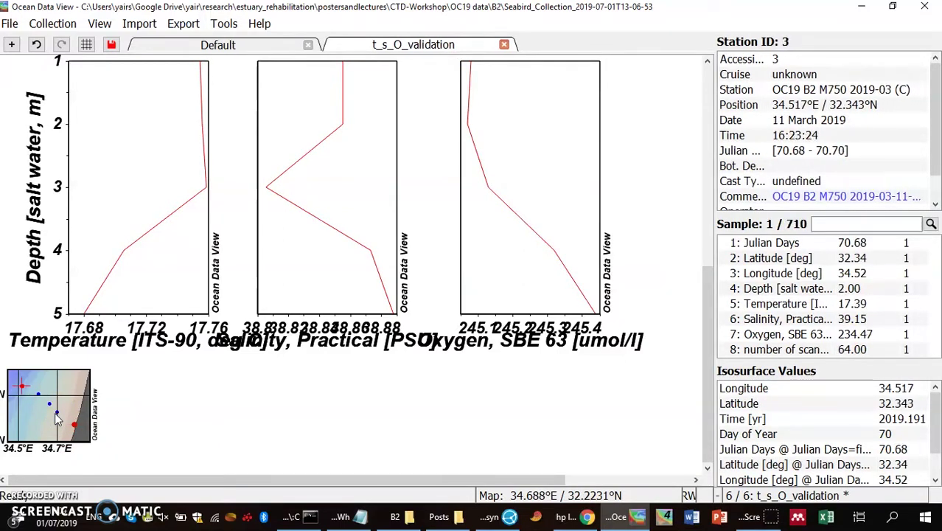
# - Select the M10 station through its plotted profile and remove its data from all three plots
pyautogui.click(129, 192)
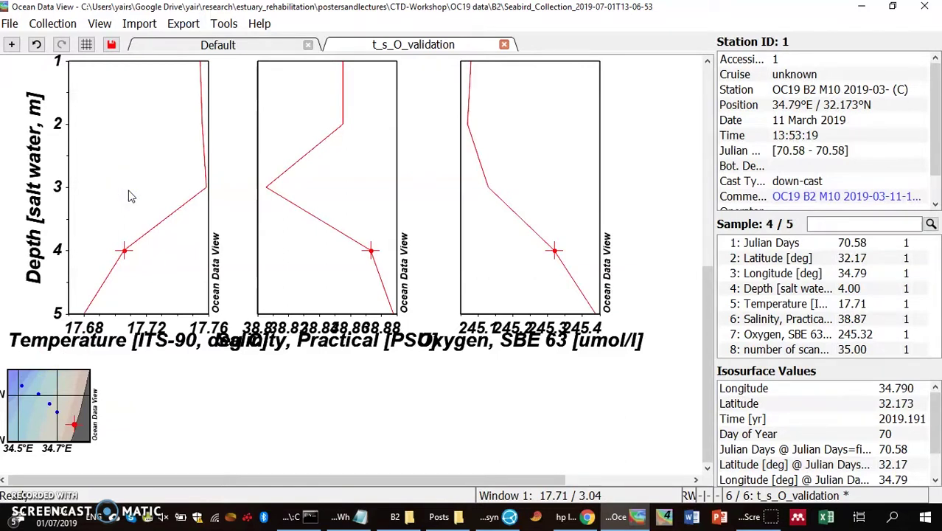
pyautogui.click(128, 196)
pyautogui.press('Delete')
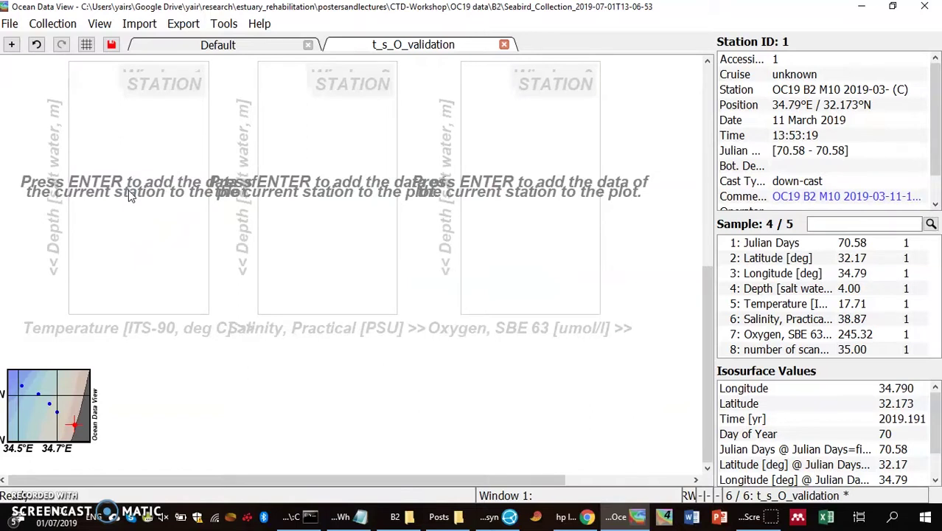
# - Make the M50 station (ID 4) current and add its data to the temperature, salinity and oxygen plots
pyautogui.press('Right')
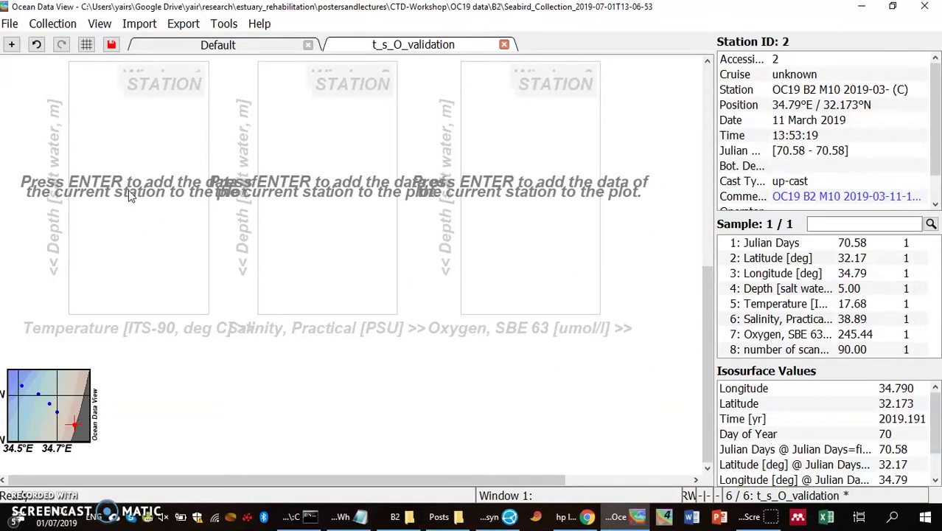
pyautogui.click(42, 376)
pyautogui.press('Right')
pyautogui.press('Right')
pyautogui.press('Right')
pyautogui.press('Right')
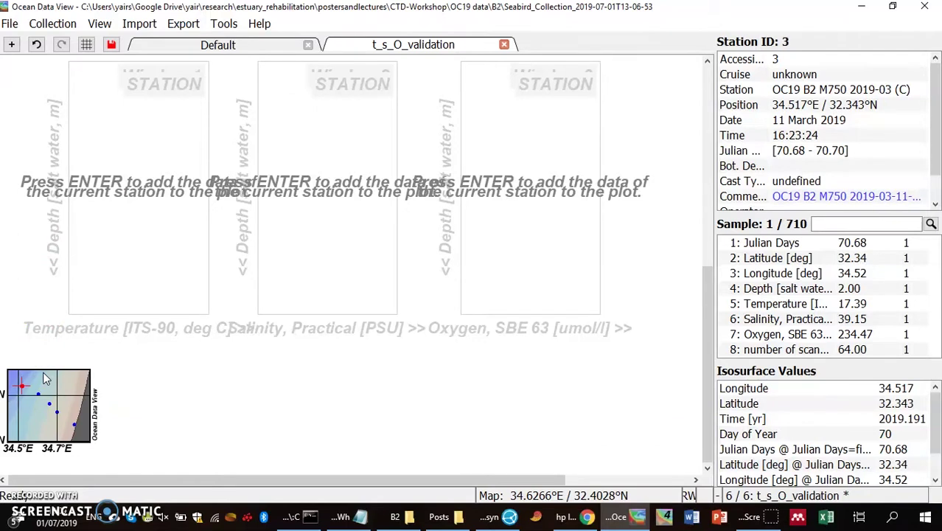
pyautogui.press('pagedown')
pyautogui.press('pagedown')
pyautogui.press('pageup')
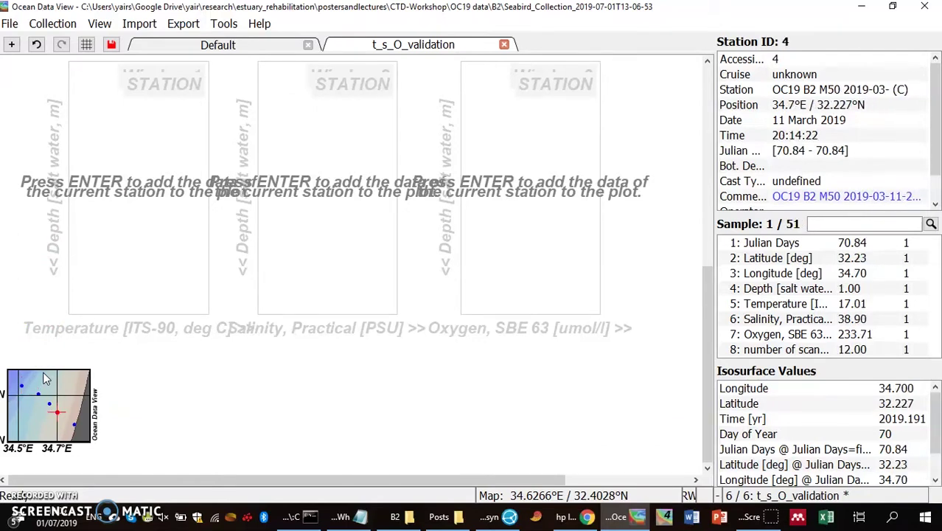
pyautogui.press('Return')
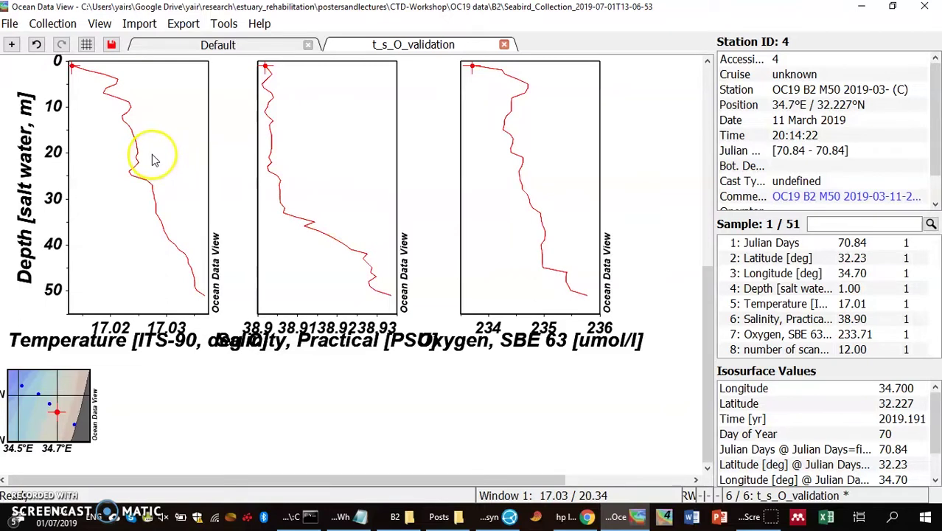
# - Replace the plotted M50 profiles with the data of the M100 station (ID 6)
pyautogui.press('Delete')
pyautogui.press('Right')
pyautogui.press('Right')
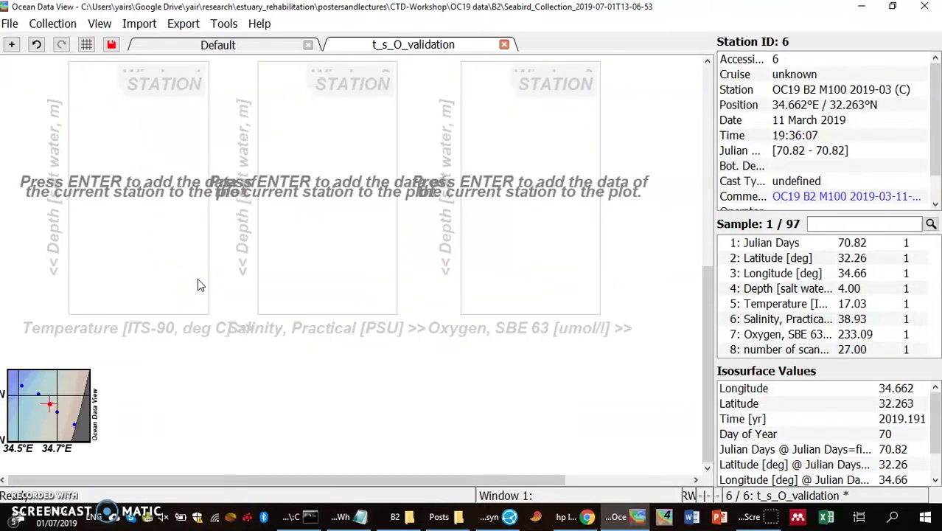
pyautogui.press('Return')
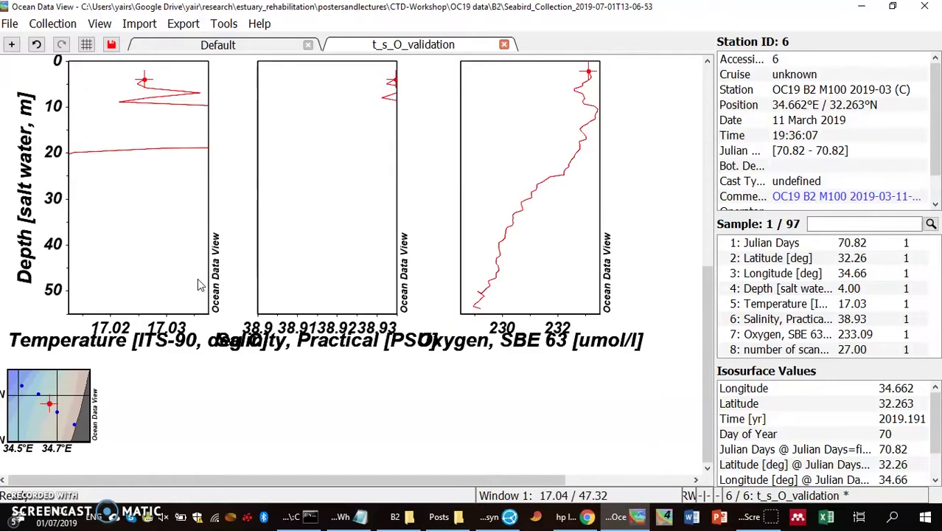
# - Fit the temperature and salinity plots to the full data range of the M100 station
pyautogui.click(198, 286)
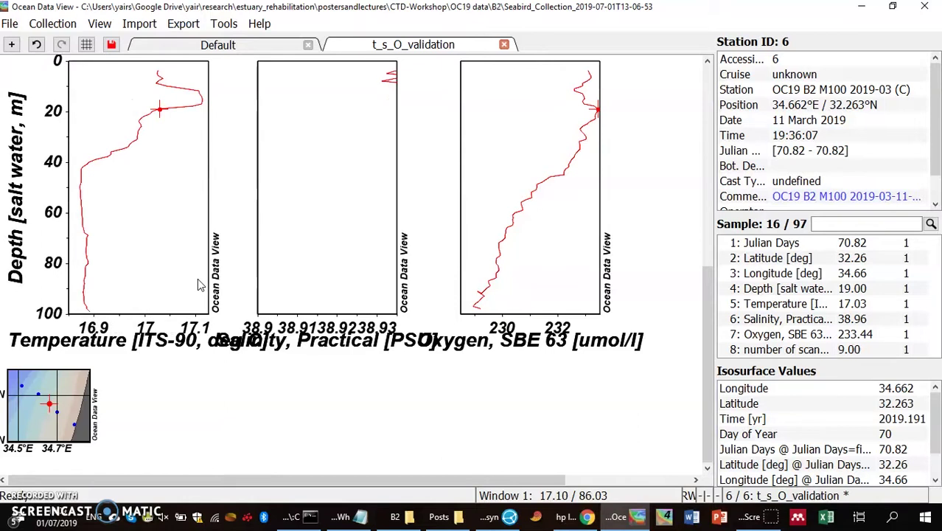
pyautogui.click(297, 214)
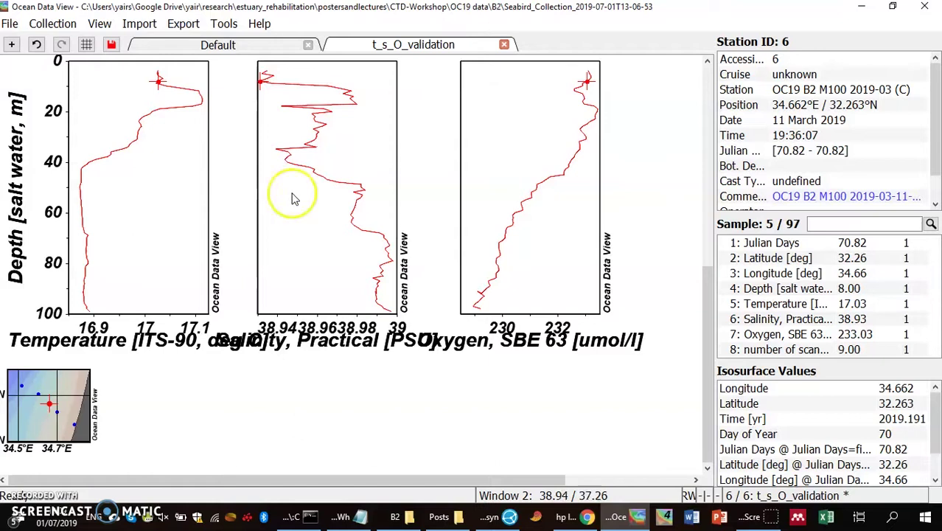
pyautogui.click(280, 78)
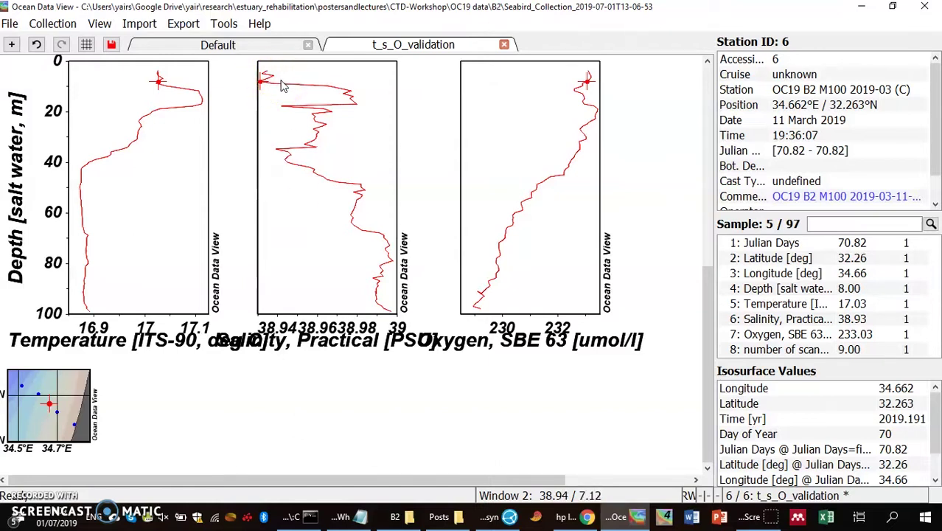
# - Replace the plotted M100 profiles with the M250 station (ID 5) and fit the oxygen plot to its full data range
pyautogui.press('Delete')
pyautogui.press('Right')
pyautogui.press('pagedown')
pyautogui.press('pagedown')
pyautogui.press('pagedown')
pyautogui.press('pagedown')
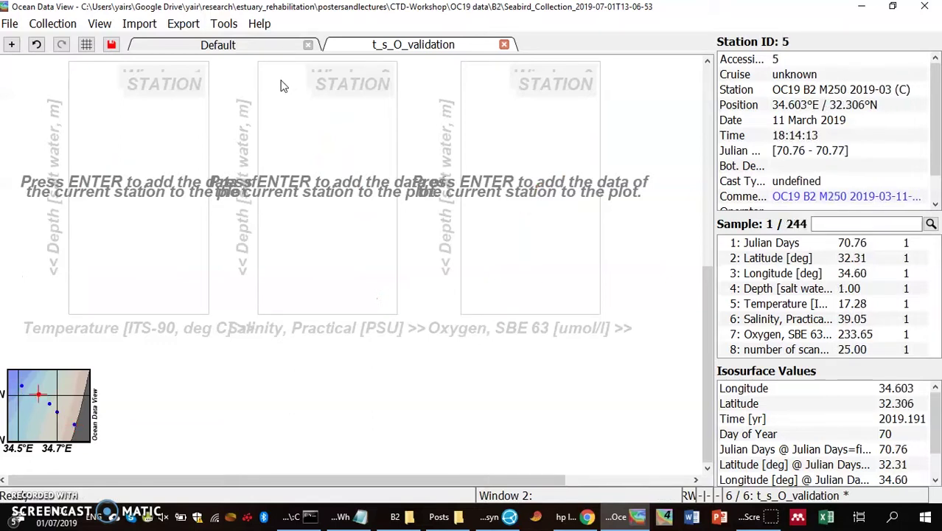
pyautogui.press('Return')
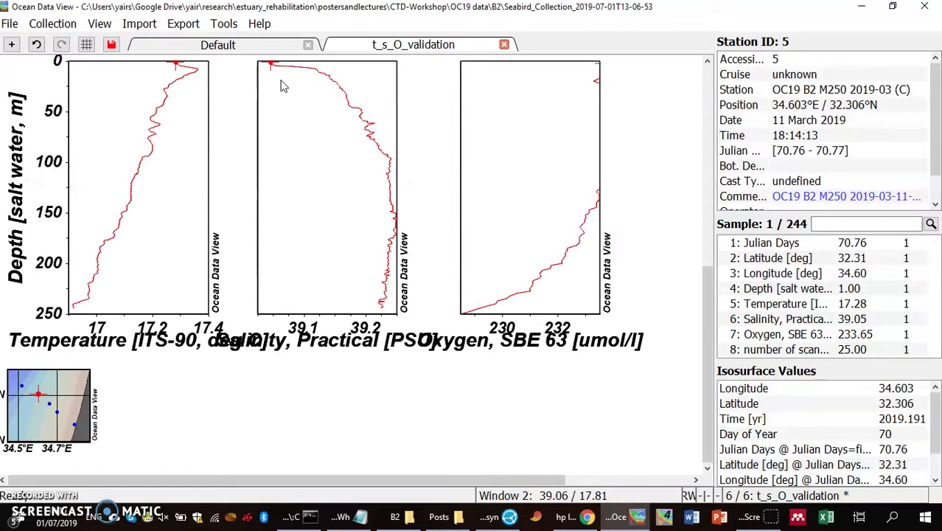
pyautogui.click(514, 139)
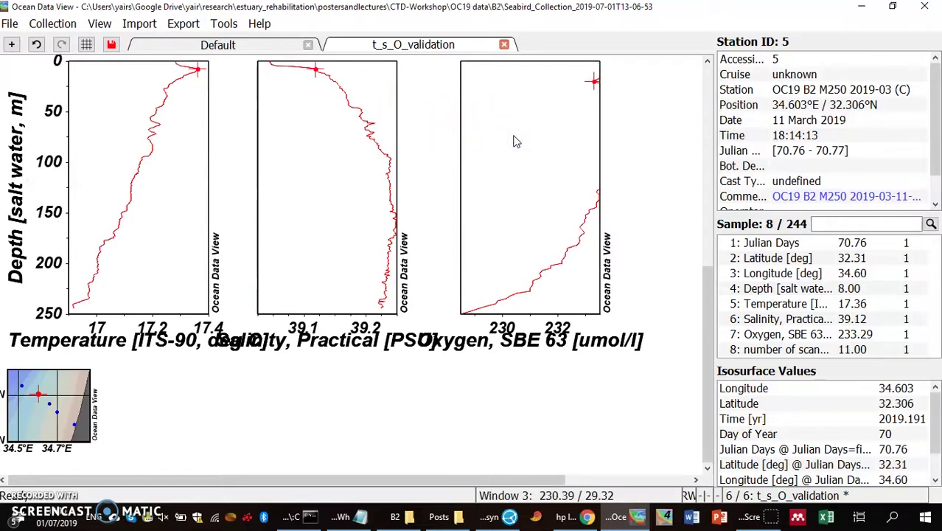
pyautogui.hotkey('ctrl', 'f')
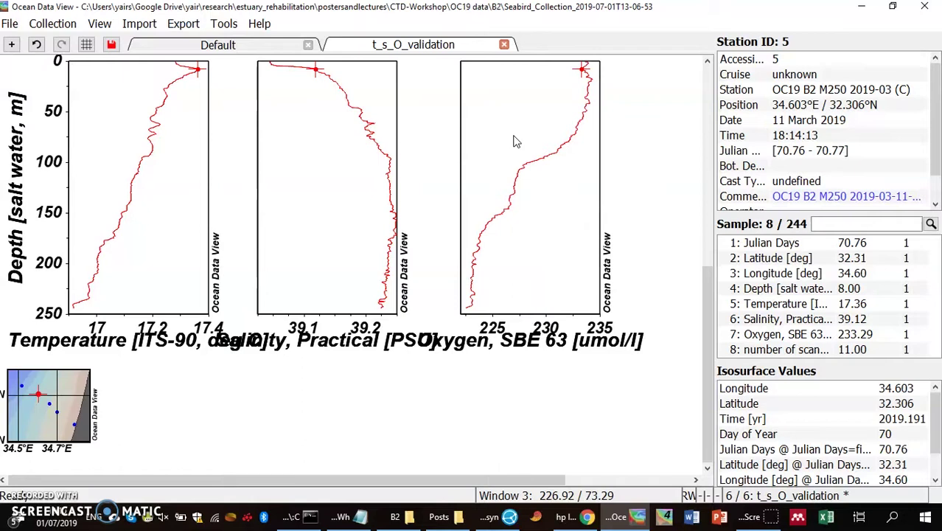
# - Try to overlay the M750 station's data on the plotted M250 profiles
pyautogui.press('Right')
pyautogui.press('Right')
pyautogui.press('Right')
pyautogui.press('Right')
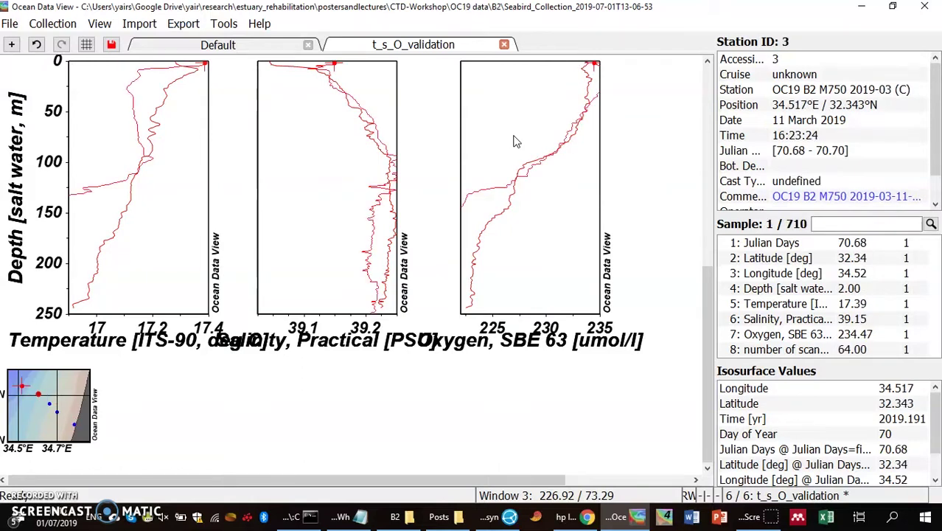
pyautogui.press('Home')
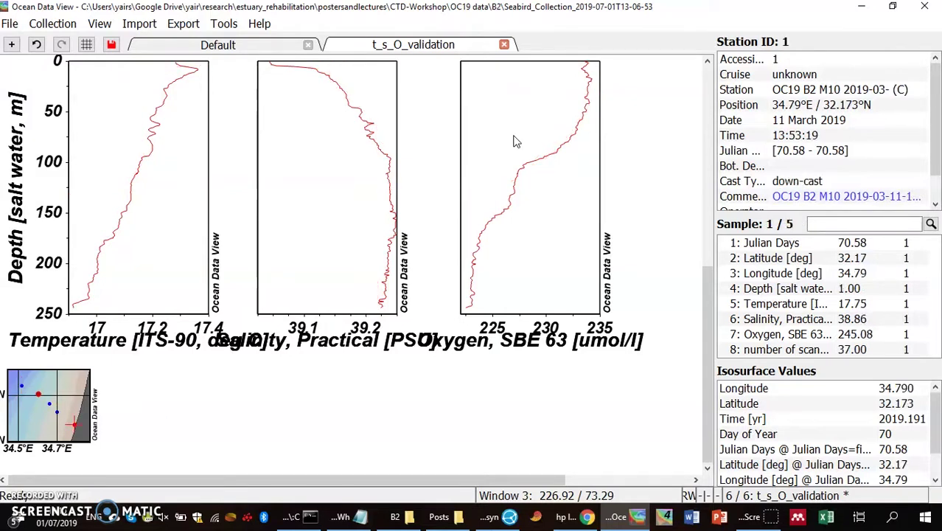
# - Remove the M250 profiles from all three plots and add the data of the M750 station (ID 3) instead
pyautogui.press('End')
pyautogui.press('pageup')
pyautogui.press('Delete')
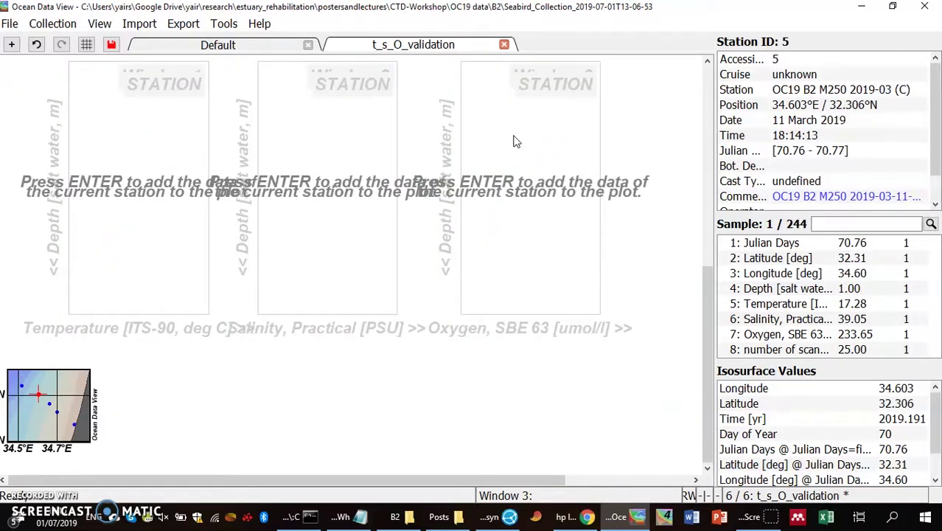
pyautogui.press('Left')
pyautogui.press('Left')
pyautogui.press('Left')
pyautogui.press('Right')
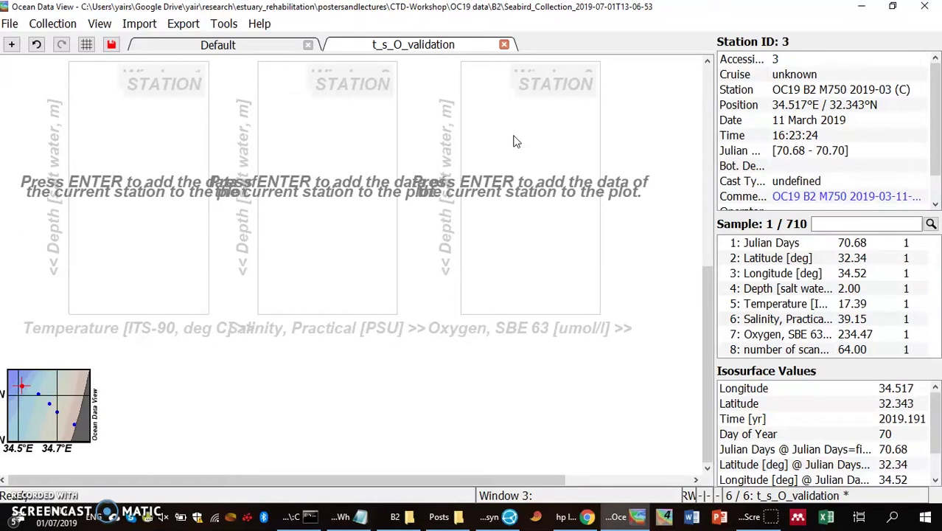
pyautogui.press('Return')
# - Fit the oxygen, salinity and temperature plots to the full data range of the M750 station
pyautogui.click(514, 140)
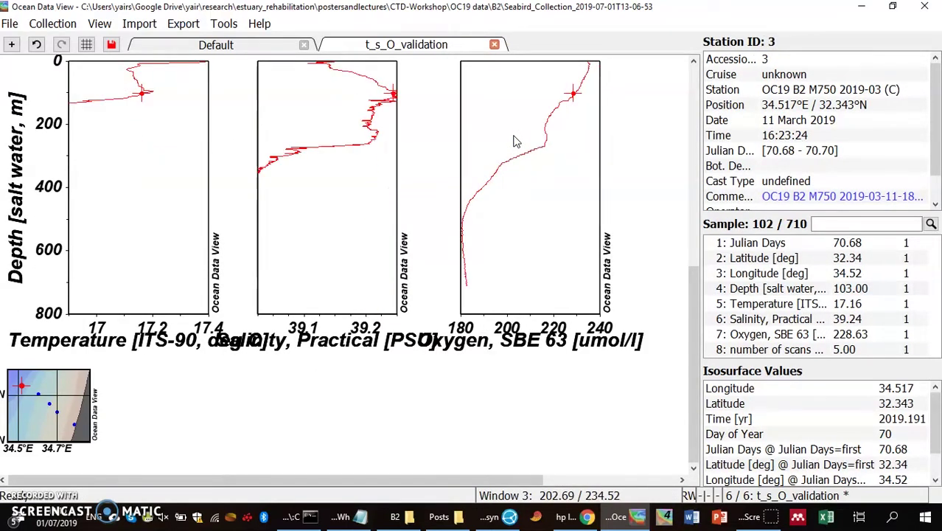
pyautogui.click(386, 181)
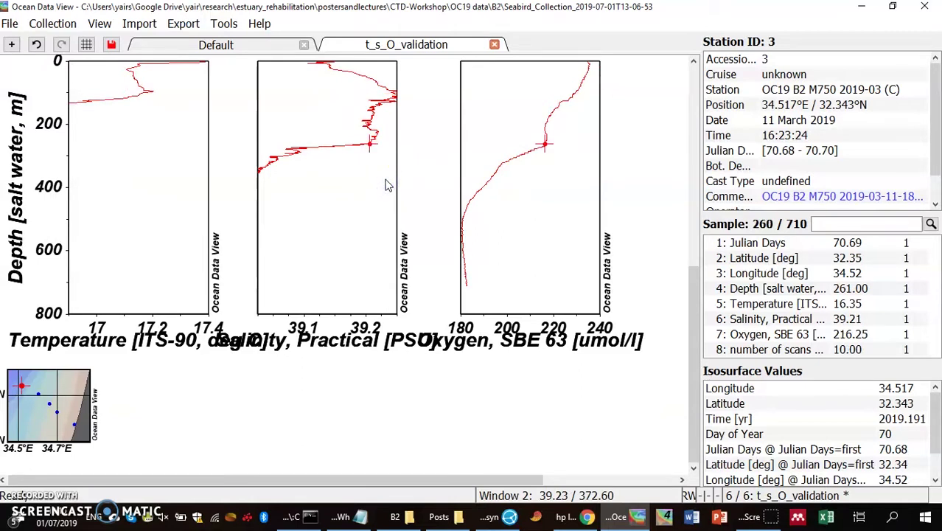
pyautogui.click(185, 169)
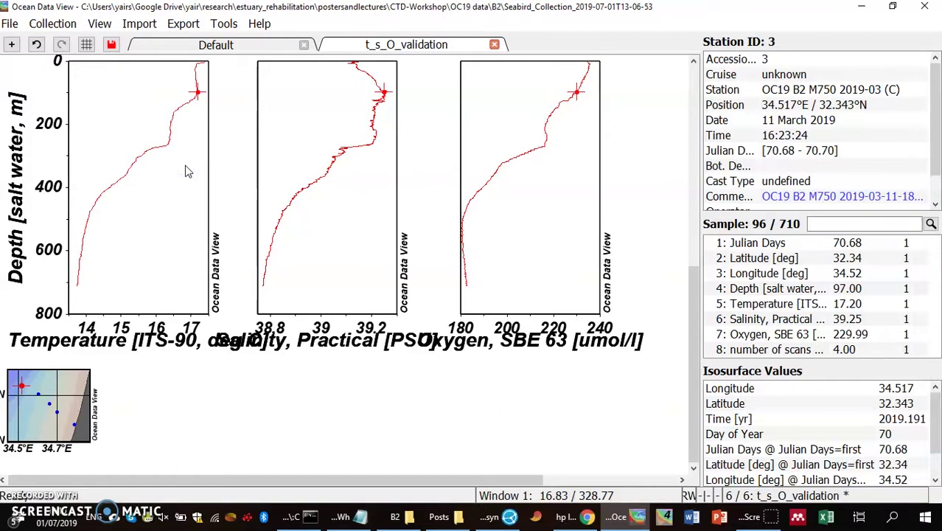
# - Pick the spike sample at 125 m depth (sample 124) on the M750 salinity profile
pyautogui.click(374, 108)
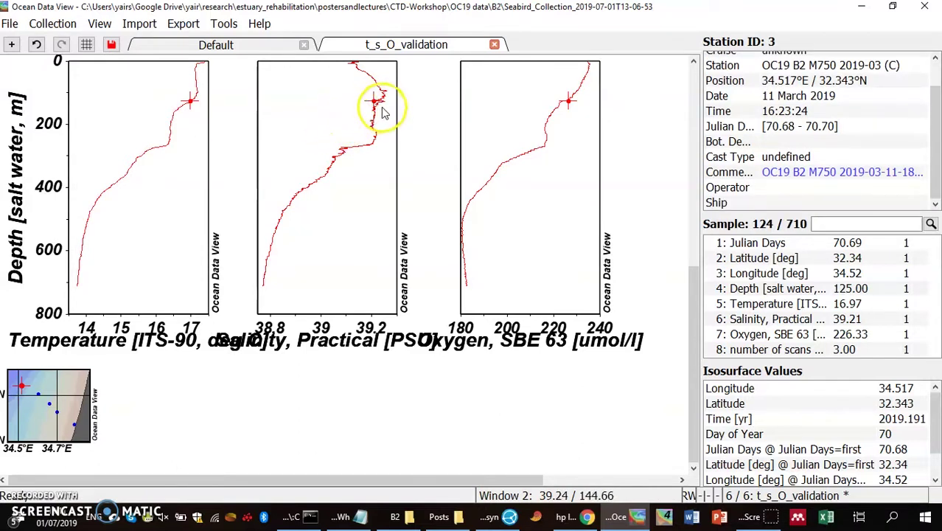
pyautogui.click(374, 106)
pyautogui.click(375, 106)
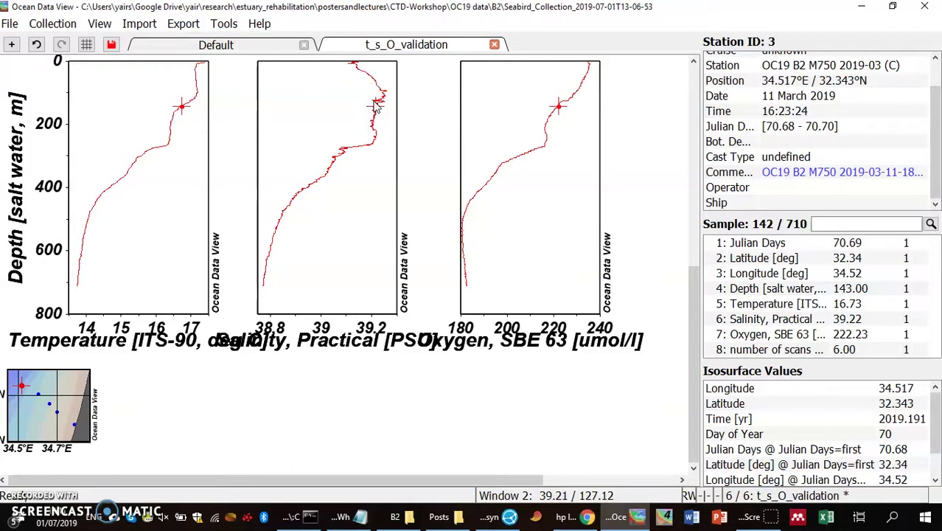
pyautogui.click(373, 100)
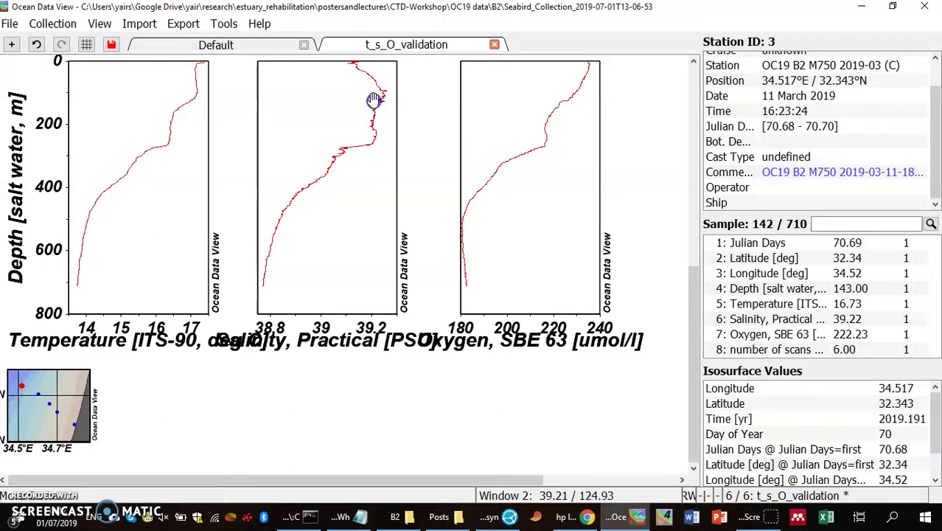
pyautogui.click(383, 200)
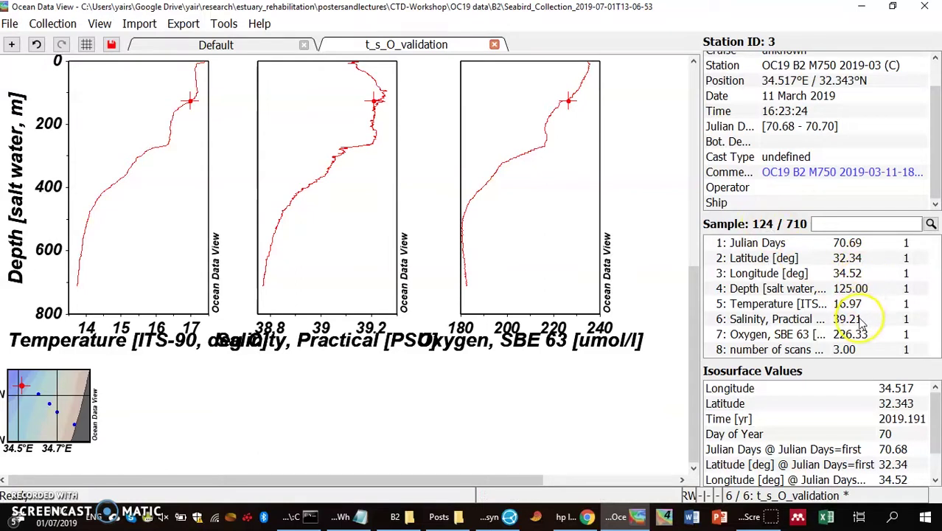
# - Delete the salinity value of sample 124 from the M750 station's data and apply the edit
pyautogui.moveTo(860, 322)
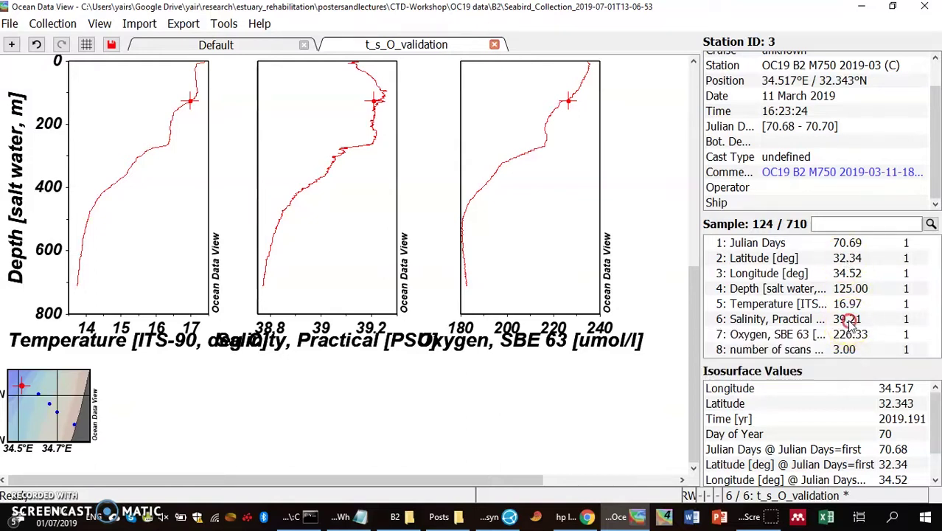
pyautogui.rightClick(850, 325)
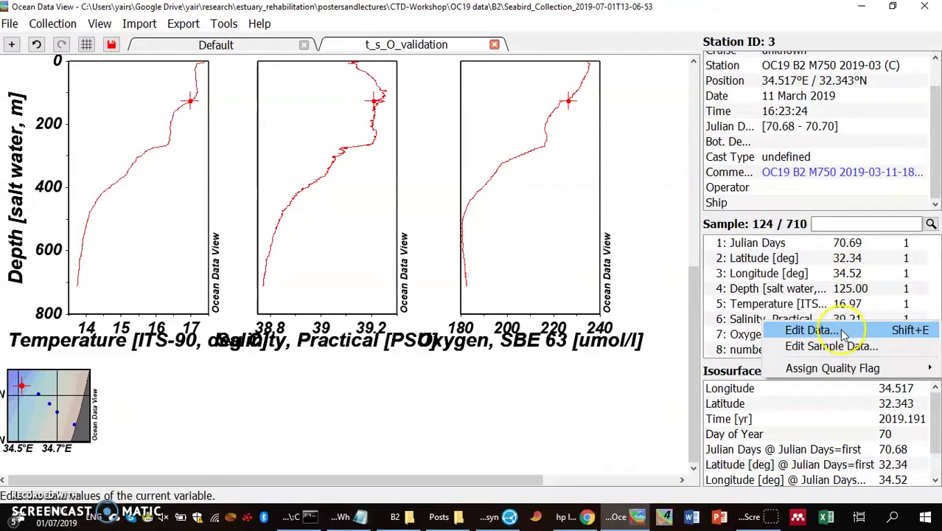
pyautogui.click(844, 333)
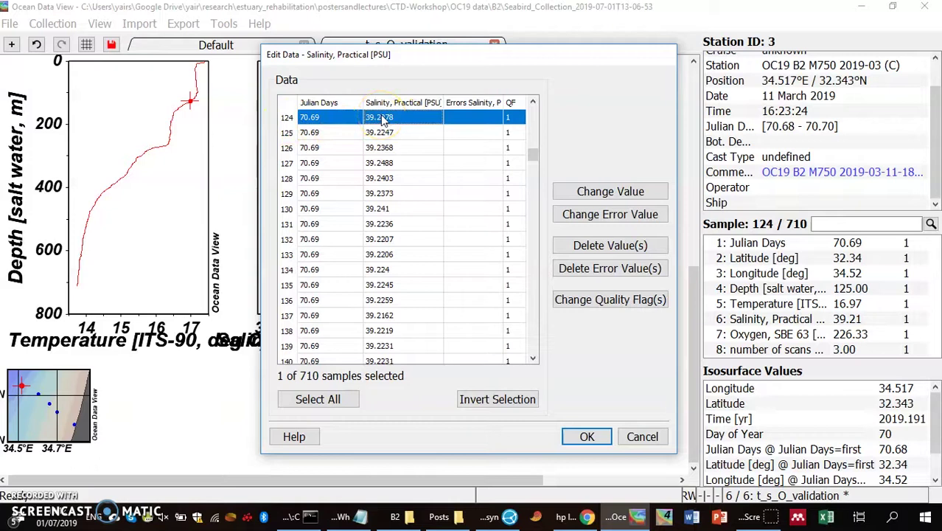
pyautogui.press('Up')
pyautogui.press('Down')
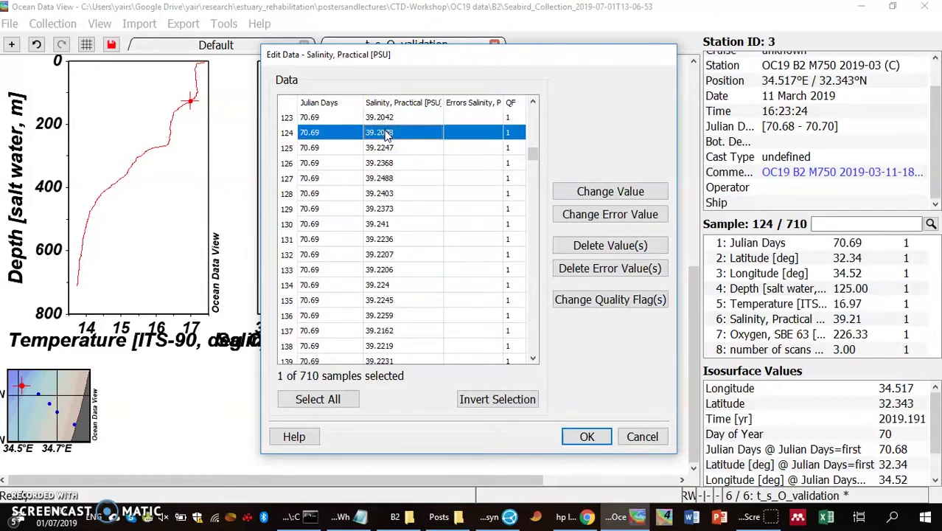
pyautogui.click(596, 247)
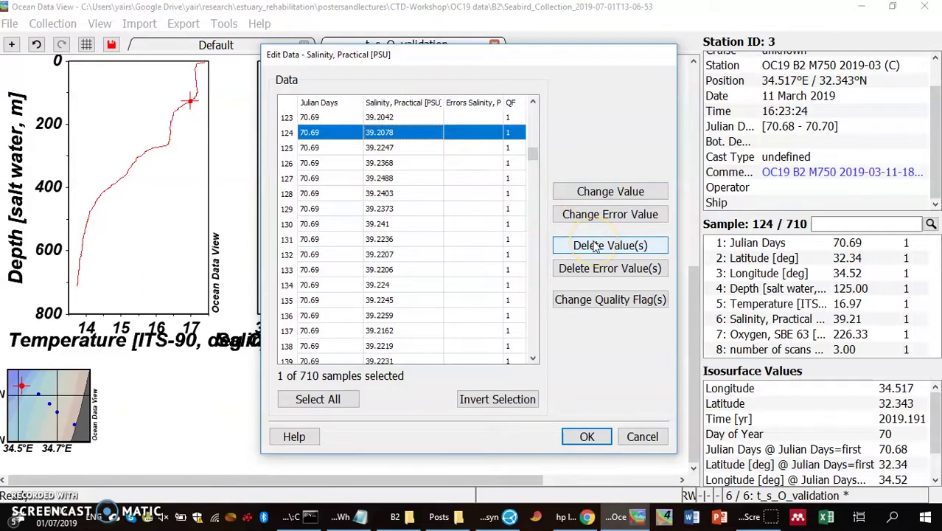
pyautogui.click(596, 246)
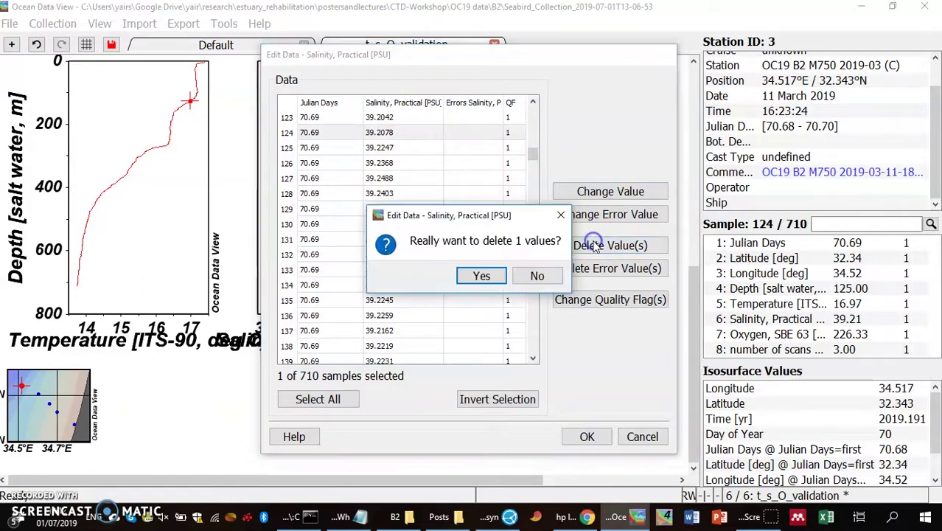
pyautogui.click(481, 276)
pyautogui.click(481, 276)
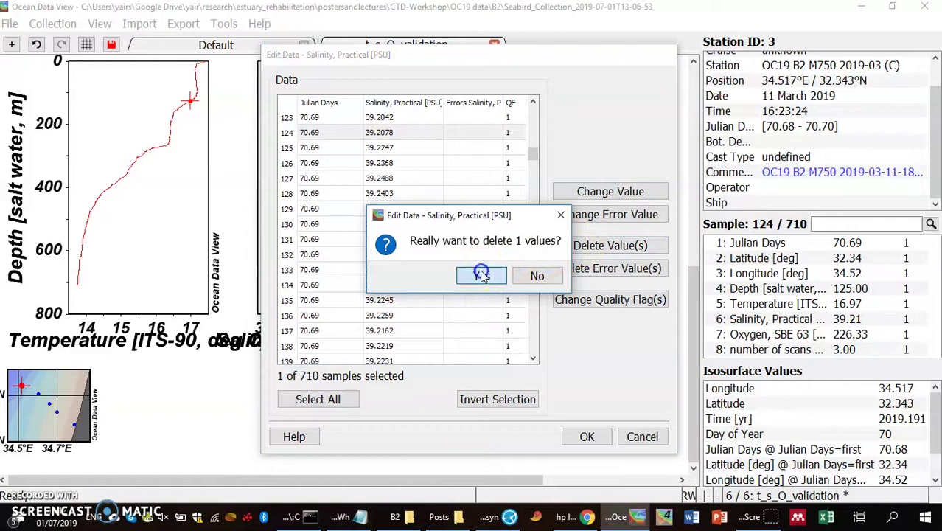
pyautogui.click(584, 435)
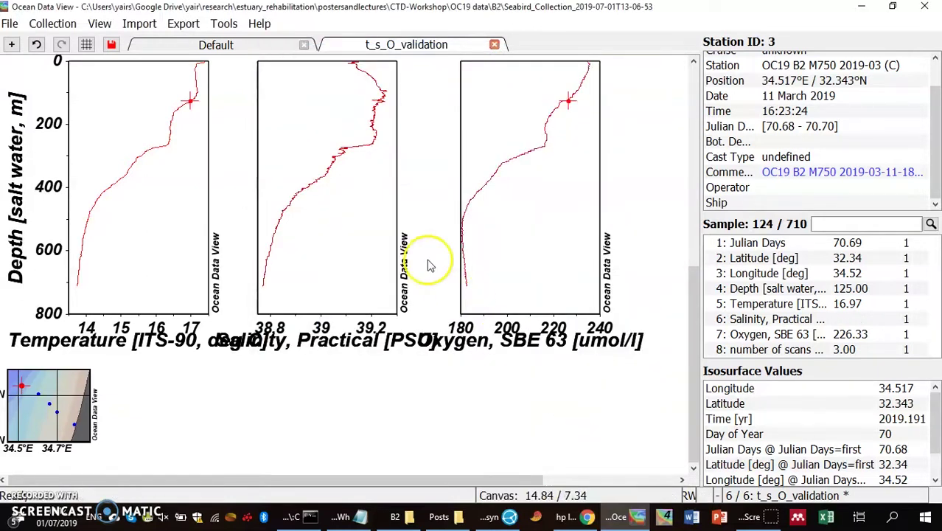
# - Pick the neighbouring salinity spike at 124 m depth (sample 123), delete its salinity value and apply the edit
pyautogui.click(349, 159)
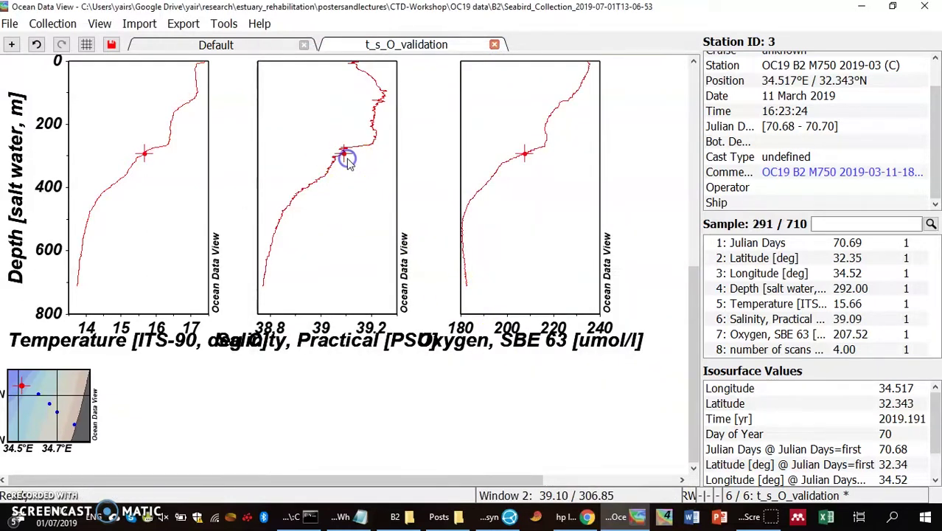
pyautogui.click(373, 98)
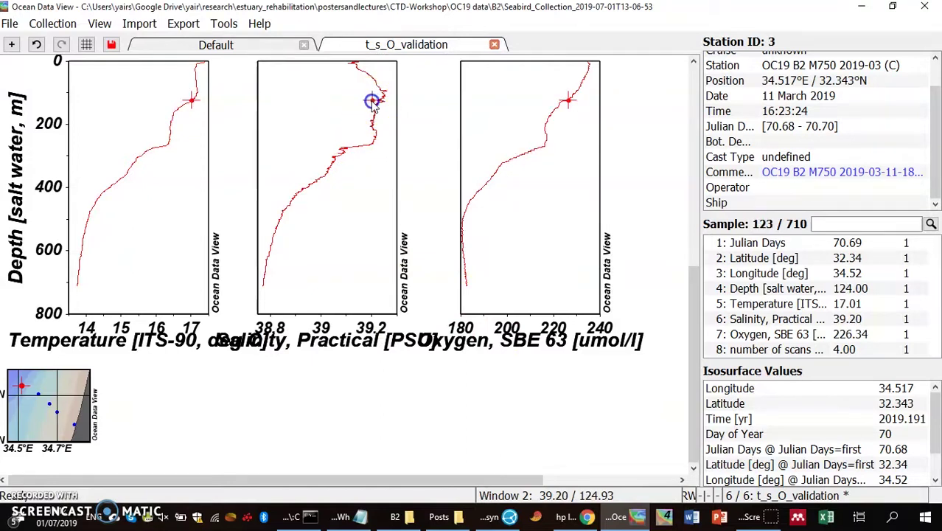
pyautogui.rightClick(837, 322)
pyautogui.click(811, 329)
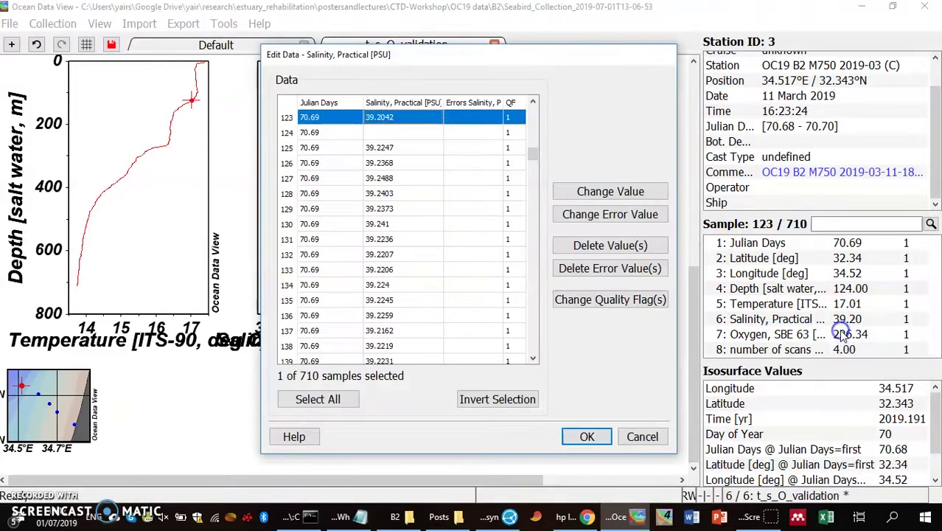
pyautogui.click(624, 245)
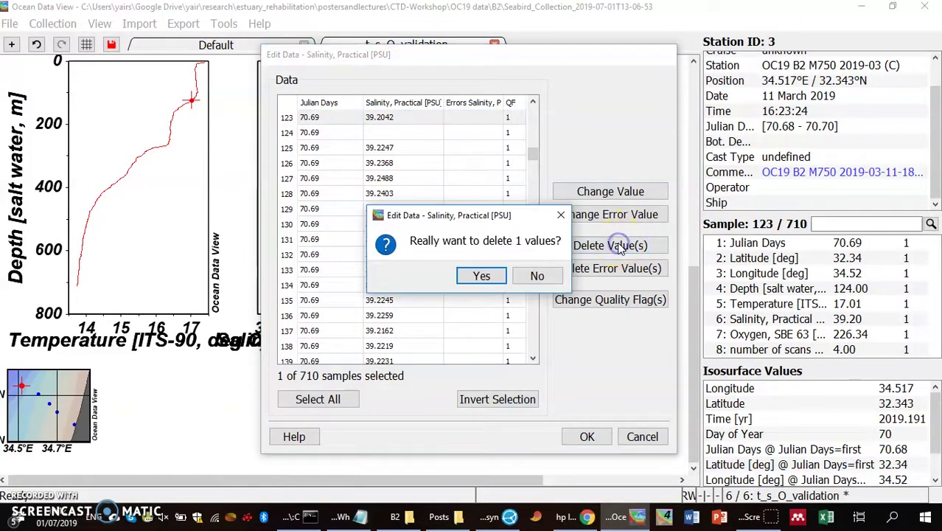
pyautogui.click(480, 275)
pyautogui.click(483, 270)
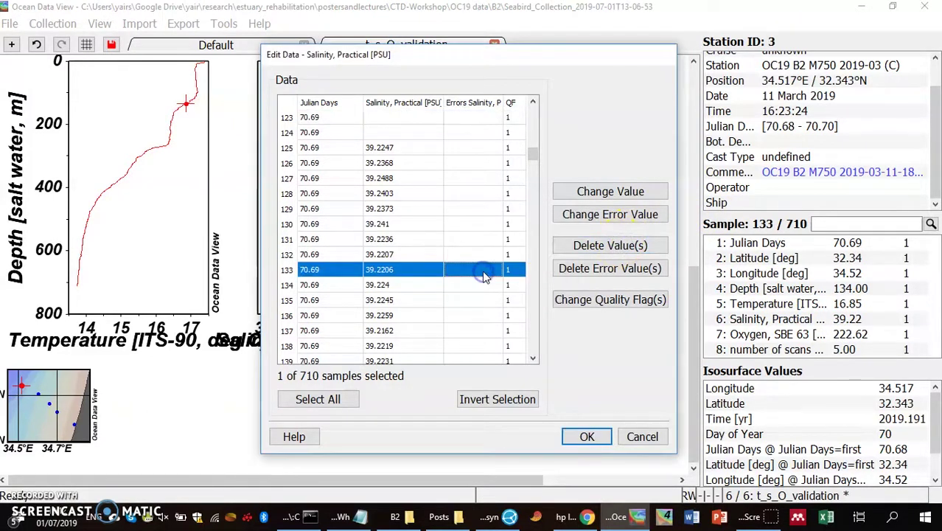
pyautogui.click(584, 435)
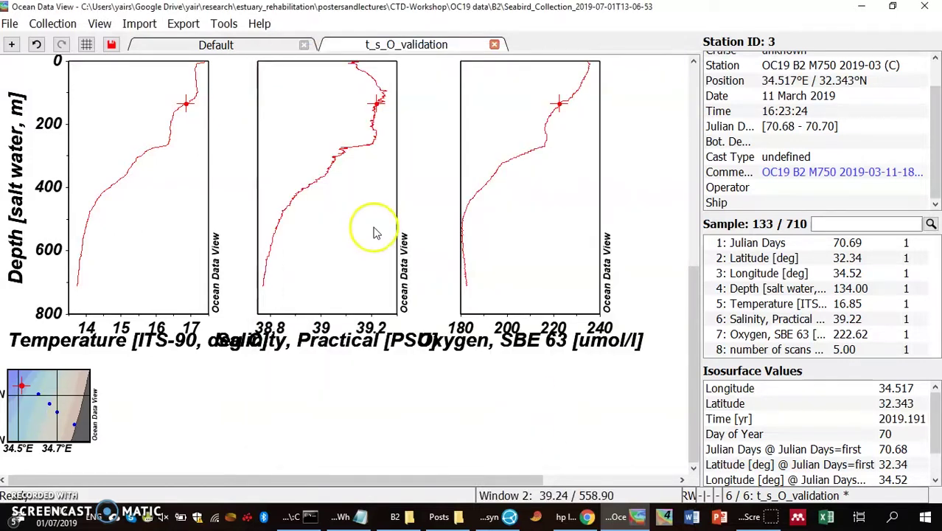